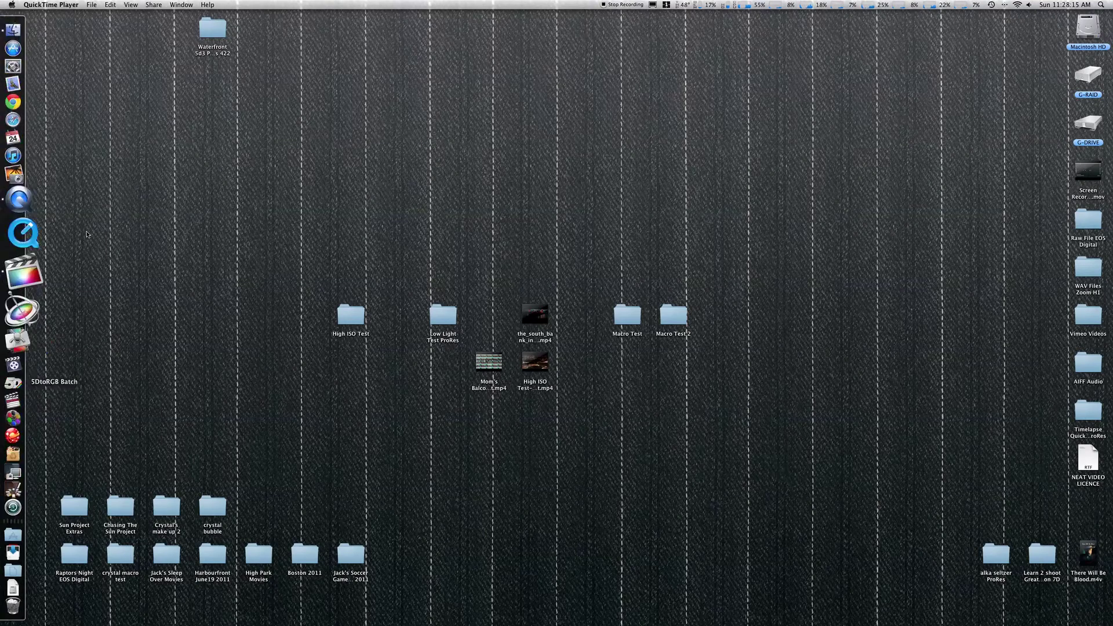
pyautogui.click(19, 270)
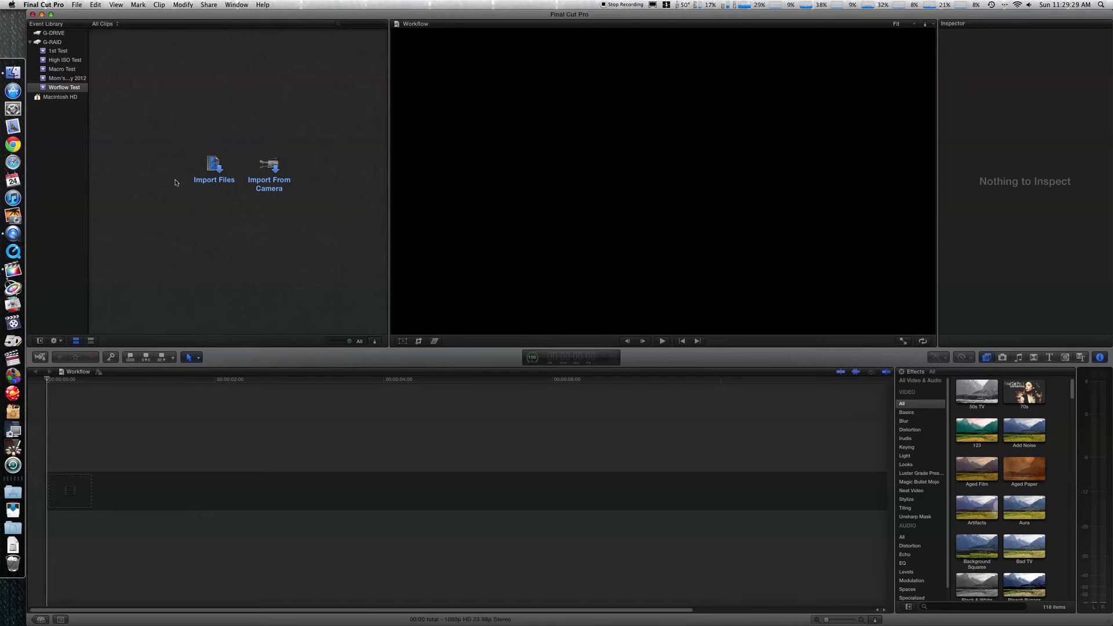
# Start an import and select BW4C0901.MOV in the Macro Test folder.
pyautogui.click(195, 180)
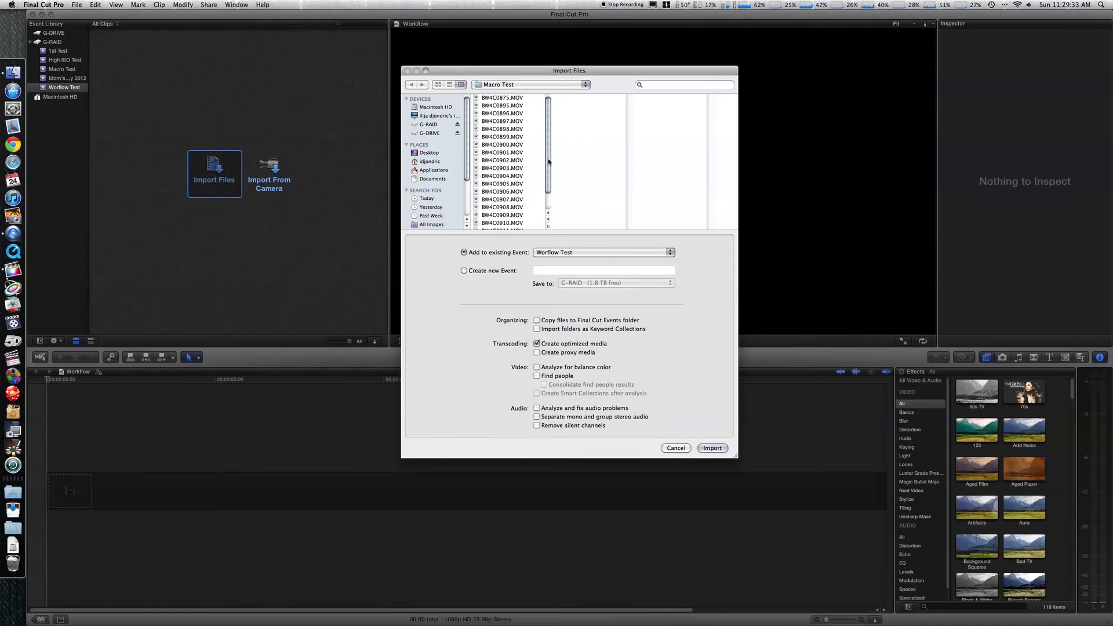
pyautogui.click(519, 155)
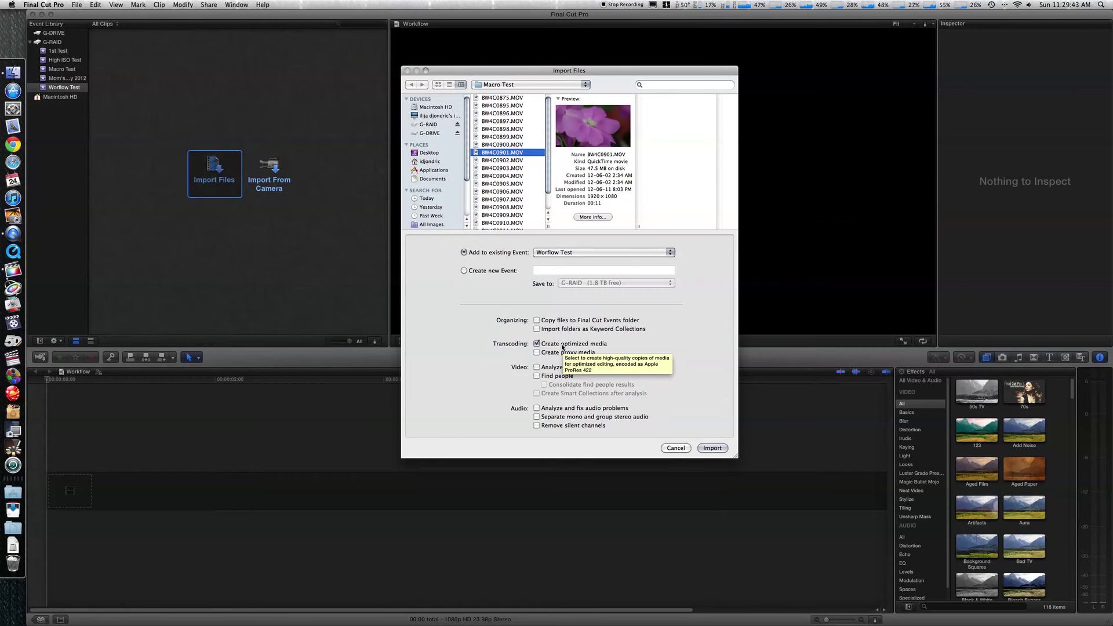
# Import BW4C0901 into the Workflow Test event and select it in the browser.
pyautogui.click(713, 450)
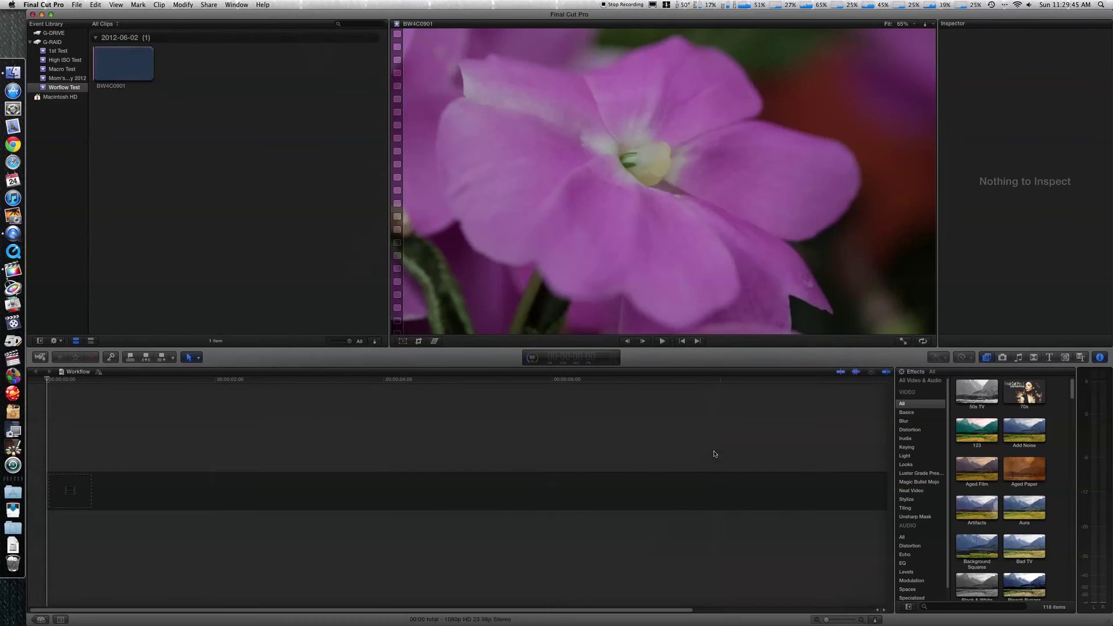
pyautogui.click(151, 144)
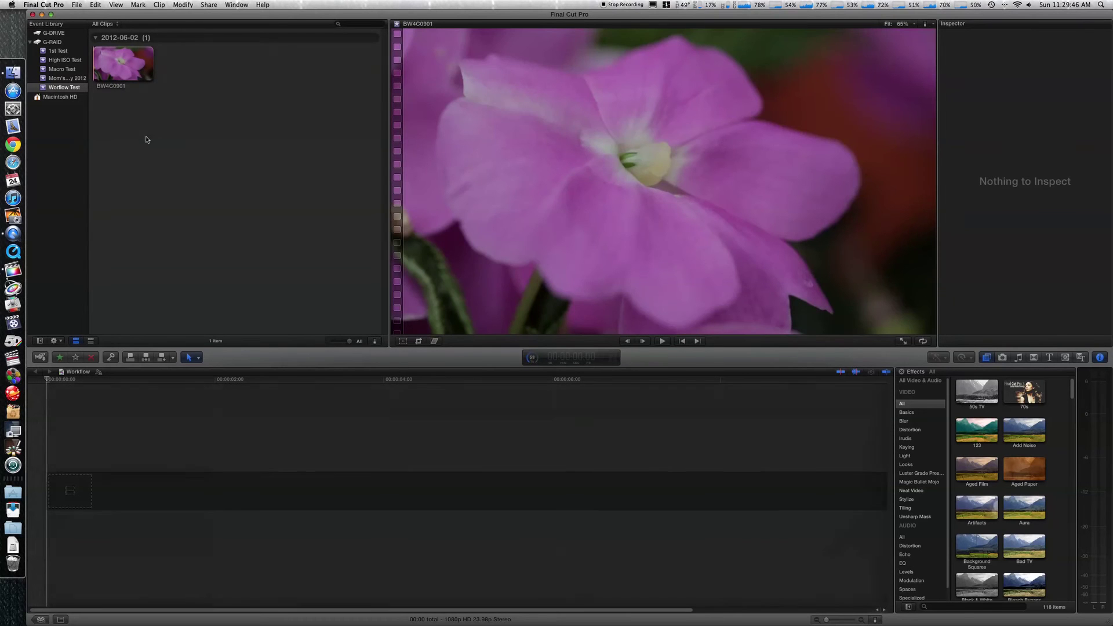
pyautogui.click(110, 70)
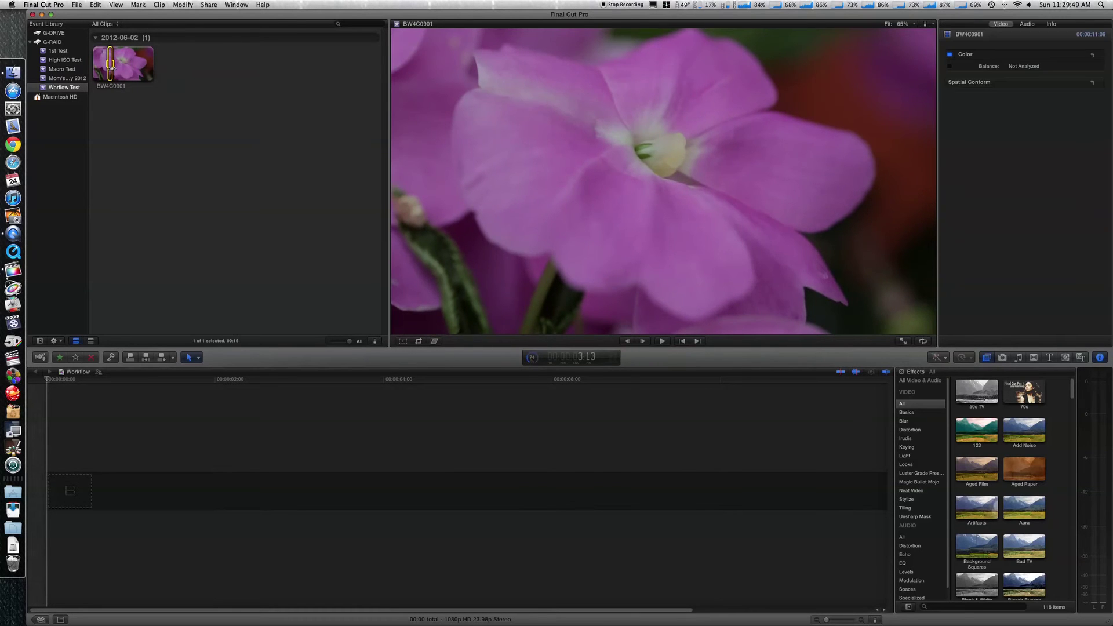
# Append BW4C0901 to the Workflow timeline and select it there to inspect its properties.
pyautogui.press('e')
pyautogui.click(108, 429)
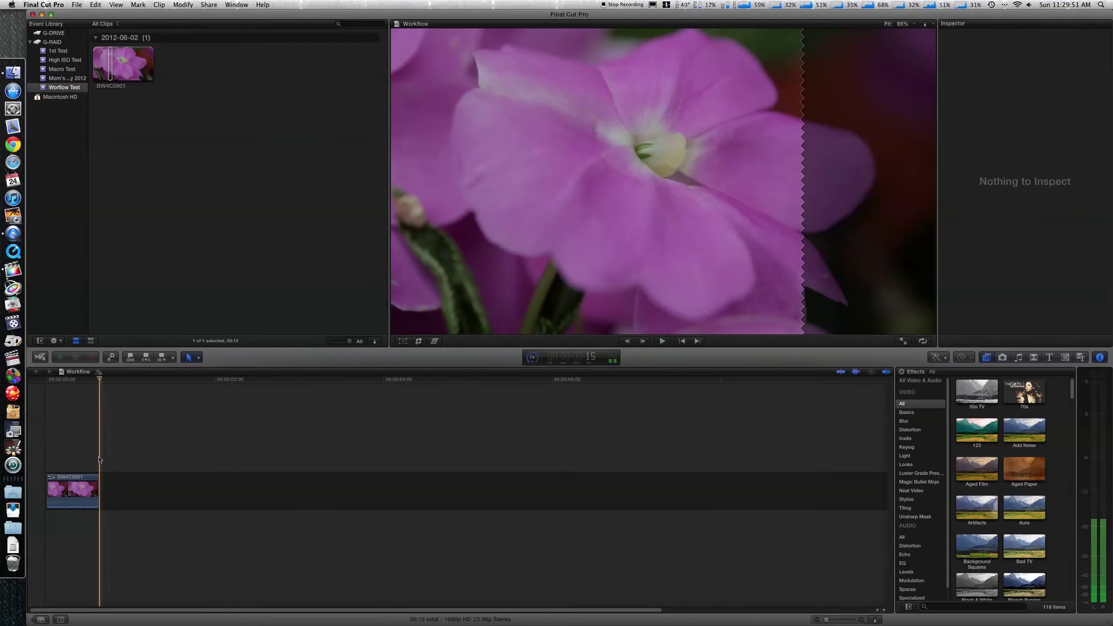
pyautogui.click(72, 491)
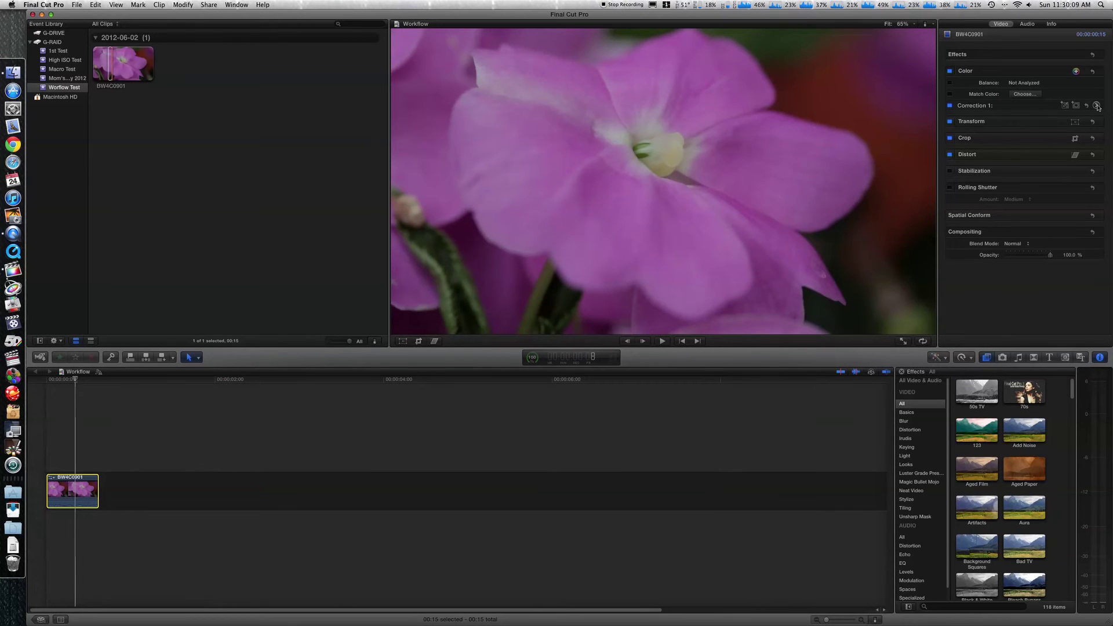
# Show the luma waveform scope and bring up Correction 1's Exposure controls.
pyautogui.click(927, 24)
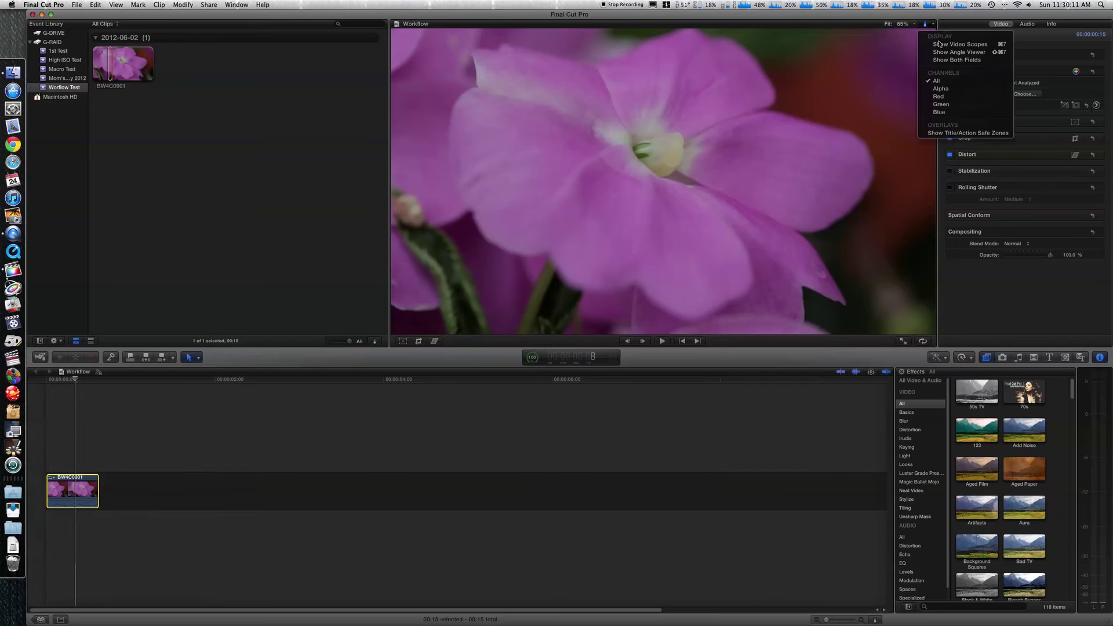
pyautogui.click(939, 44)
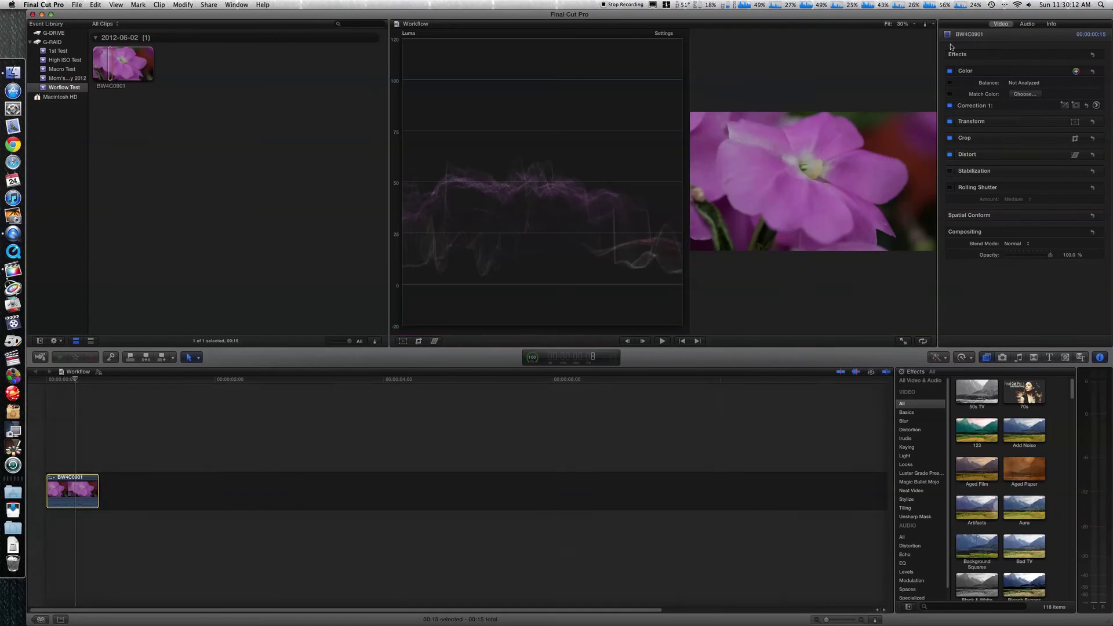
pyautogui.click(1096, 106)
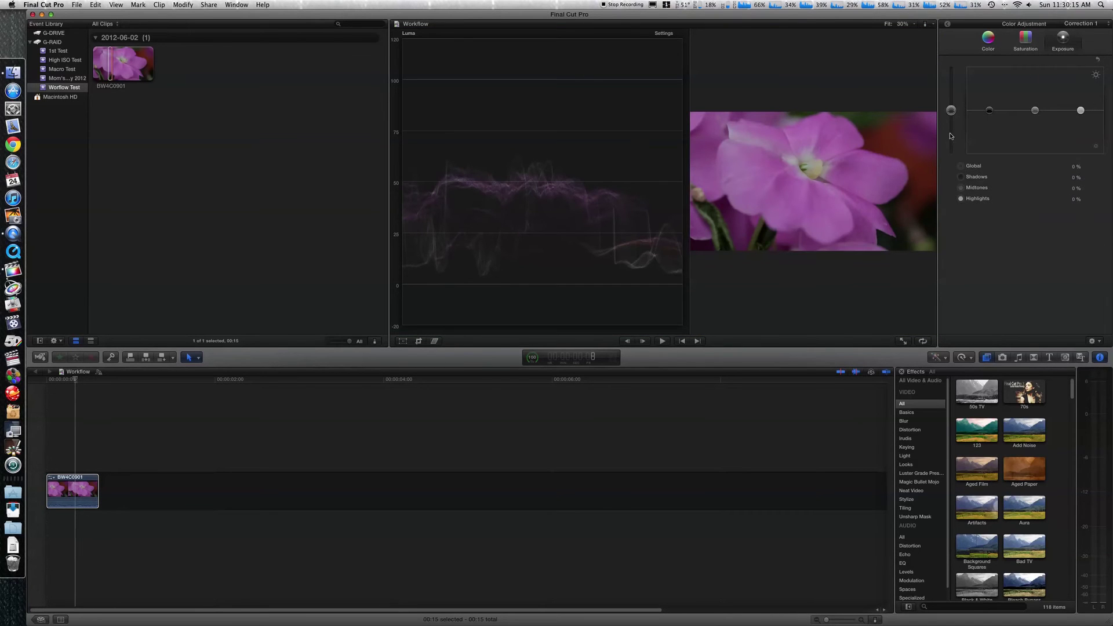
# Set exposure to Global 12%, Shadows -21%, Midtones -24% and Highlights 42%.
pyautogui.moveTo(950, 110); pyautogui.dragTo(951, 108)
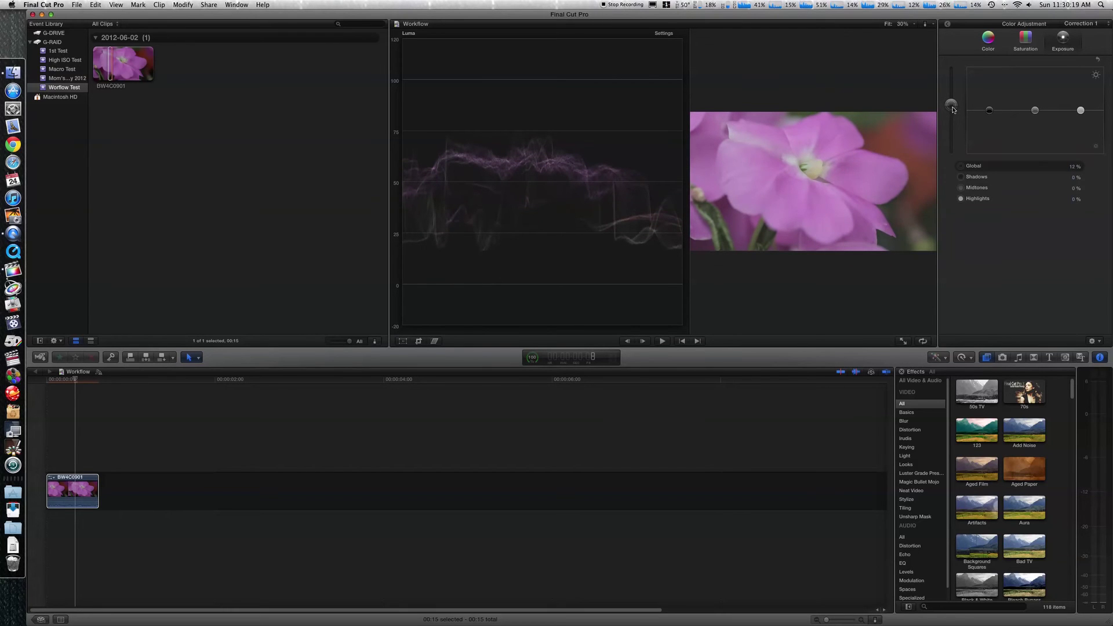
pyautogui.click(990, 111)
pyautogui.moveTo(989, 111); pyautogui.dragTo(989, 118)
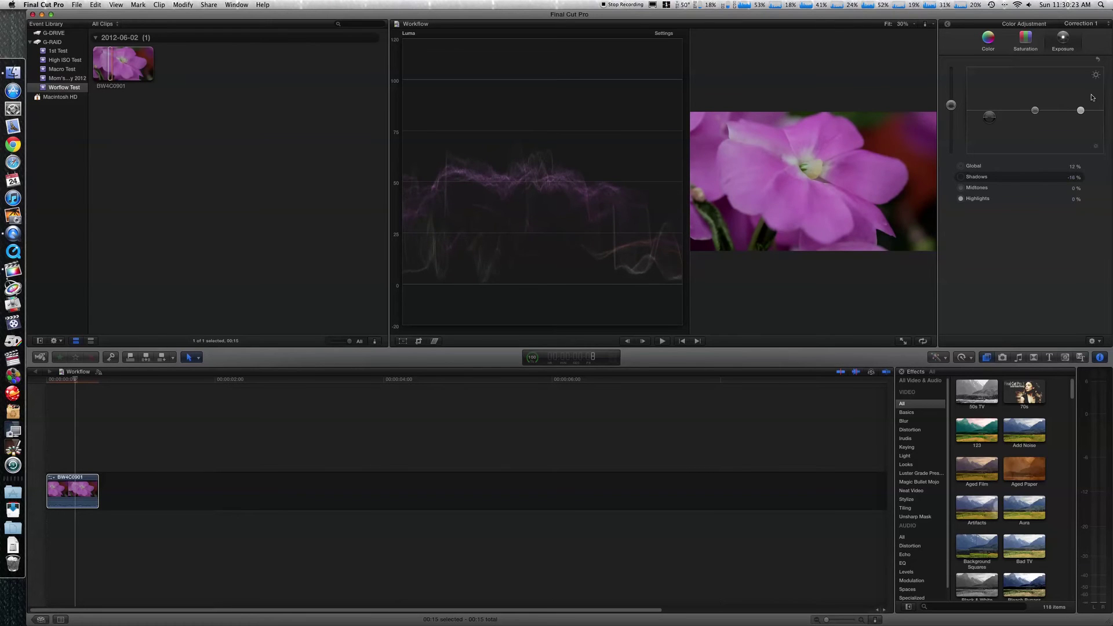
pyautogui.moveTo(1080, 110); pyautogui.dragTo(988, 120)
pyautogui.click(1035, 110)
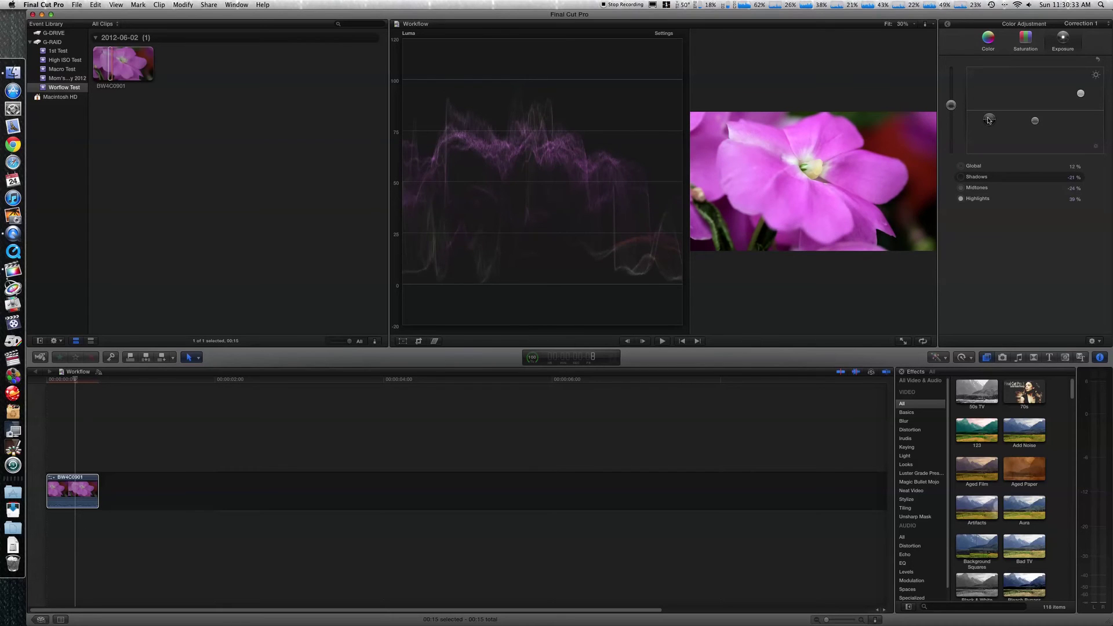
pyautogui.moveTo(1078, 94); pyautogui.dragTo(1079, 91)
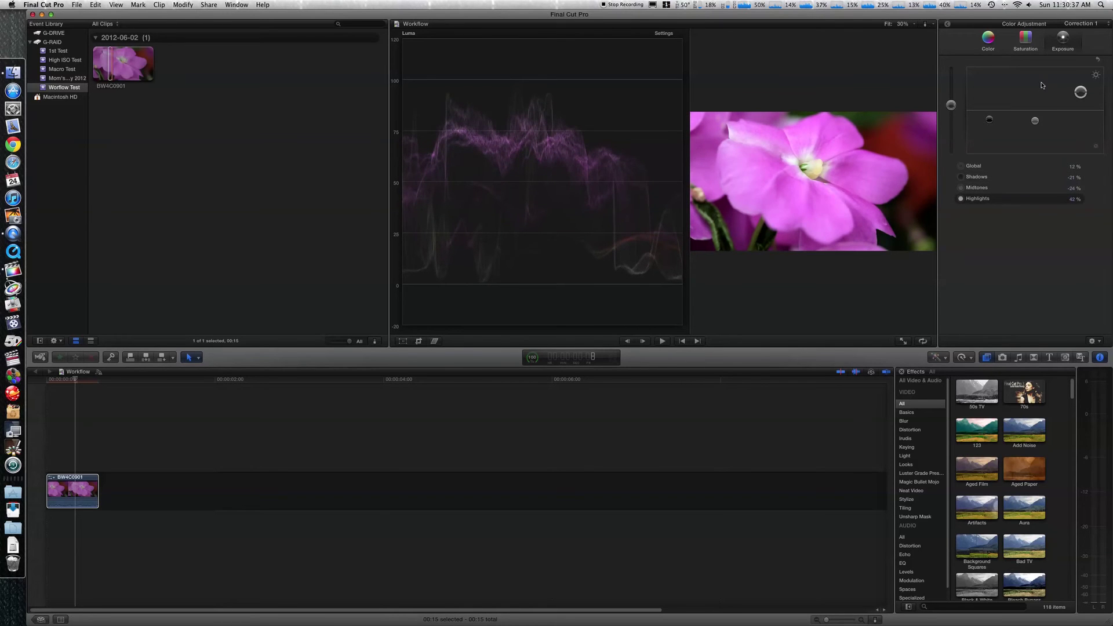
# Hide the video scopes and return to the clip's video settings.
pyautogui.click(932, 25)
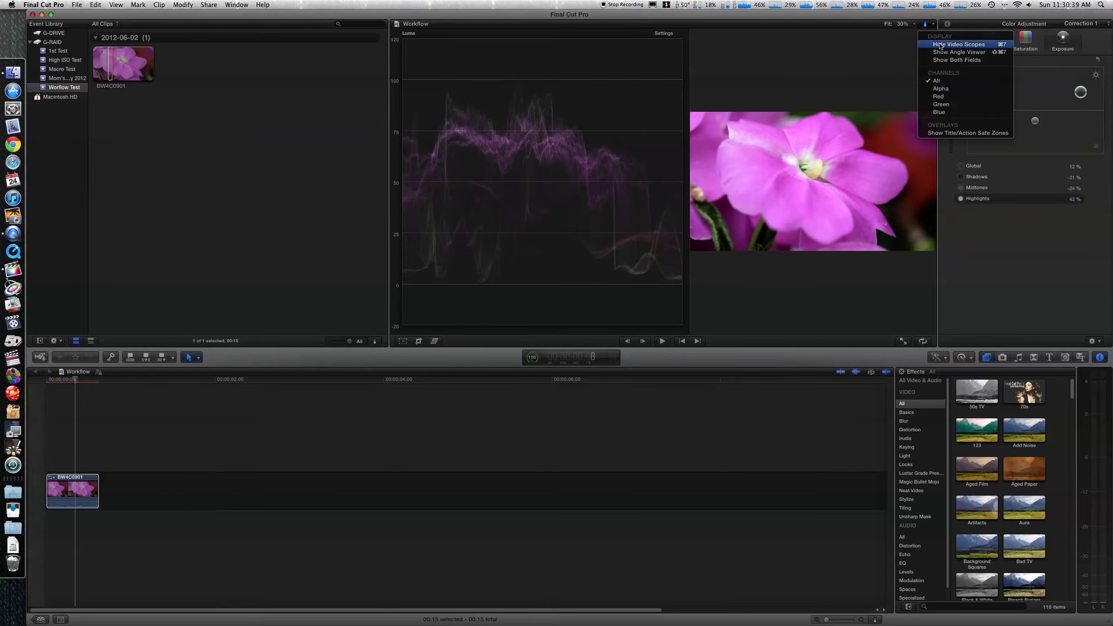
pyautogui.click(940, 45)
pyautogui.click(947, 24)
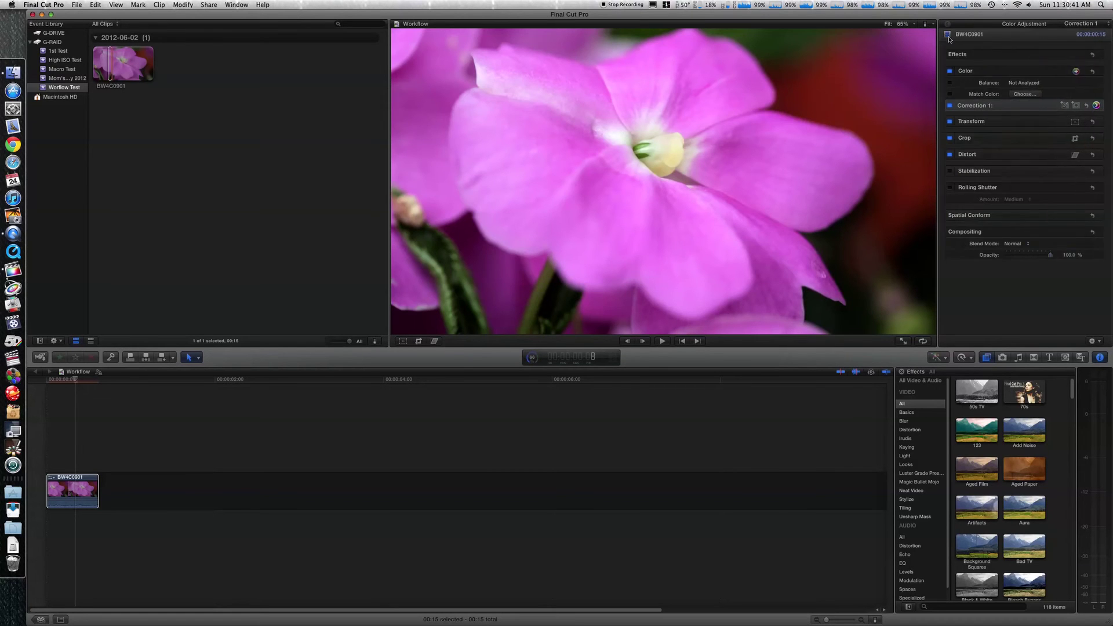
pyautogui.click(950, 70)
pyautogui.click(950, 71)
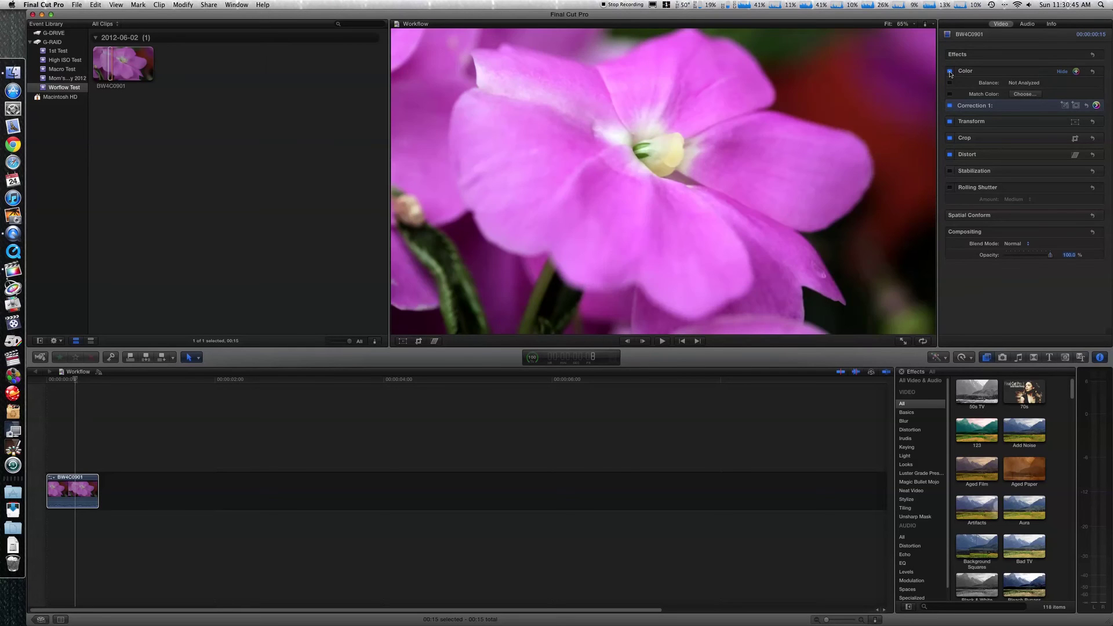
pyautogui.click(950, 72)
pyautogui.click(949, 72)
# Apply Neat Video's Reduce Noise to BW4C0901 and launch its plug-in window.
pyautogui.click(916, 491)
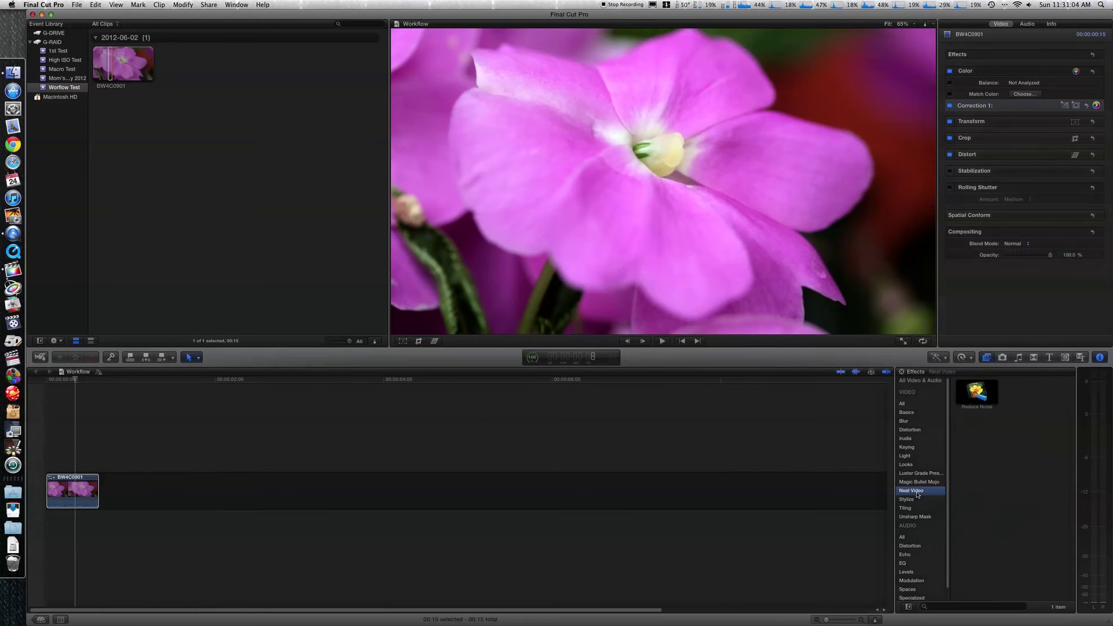
pyautogui.doubleClick(978, 399)
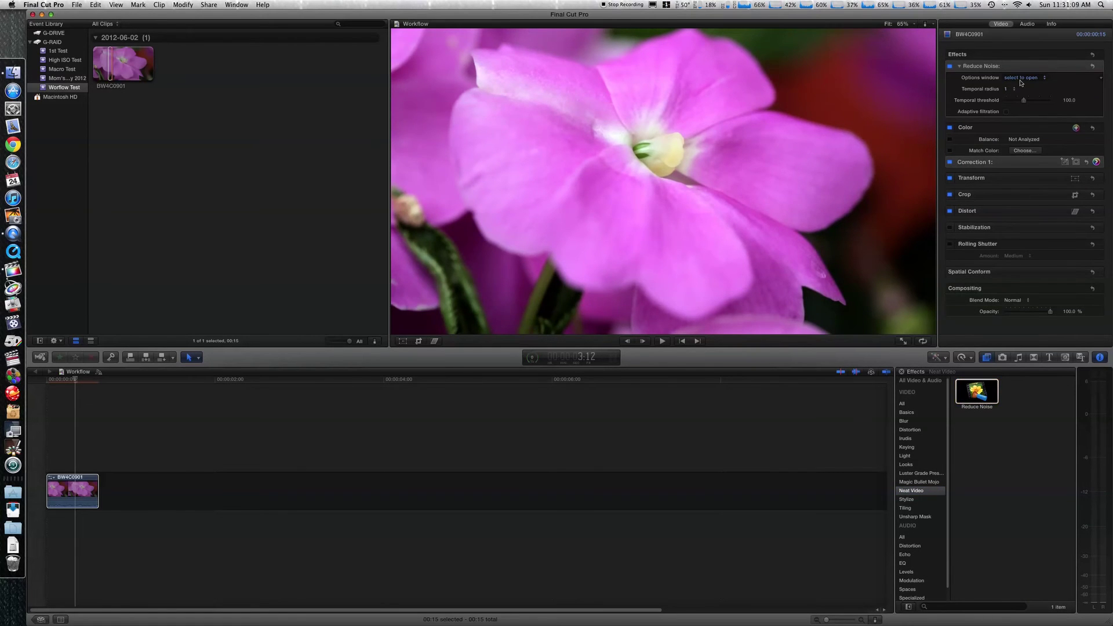
pyautogui.click(1022, 80)
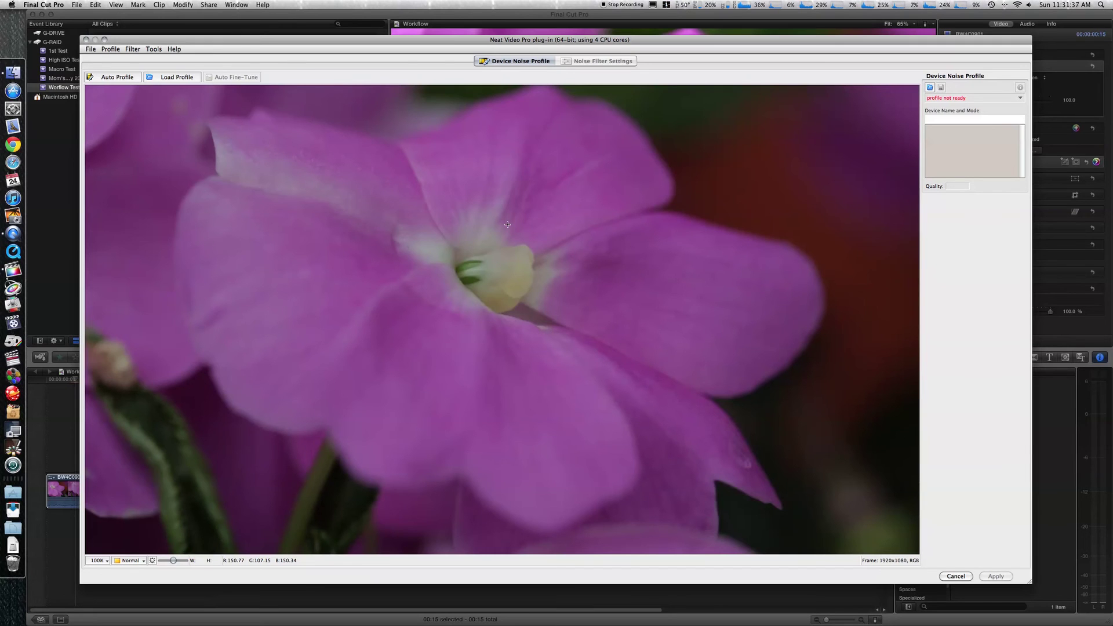
# Auto-profile the noise, compare filtered and original, and apply Luminance 60%, Chrominance 100%.
pyautogui.click(114, 77)
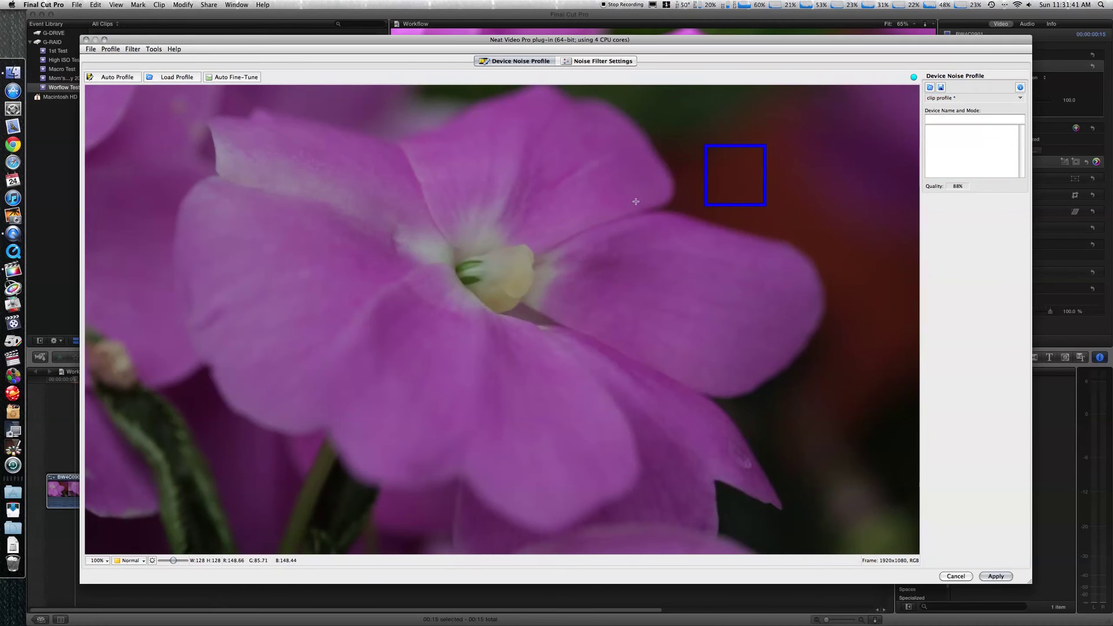
pyautogui.click(596, 61)
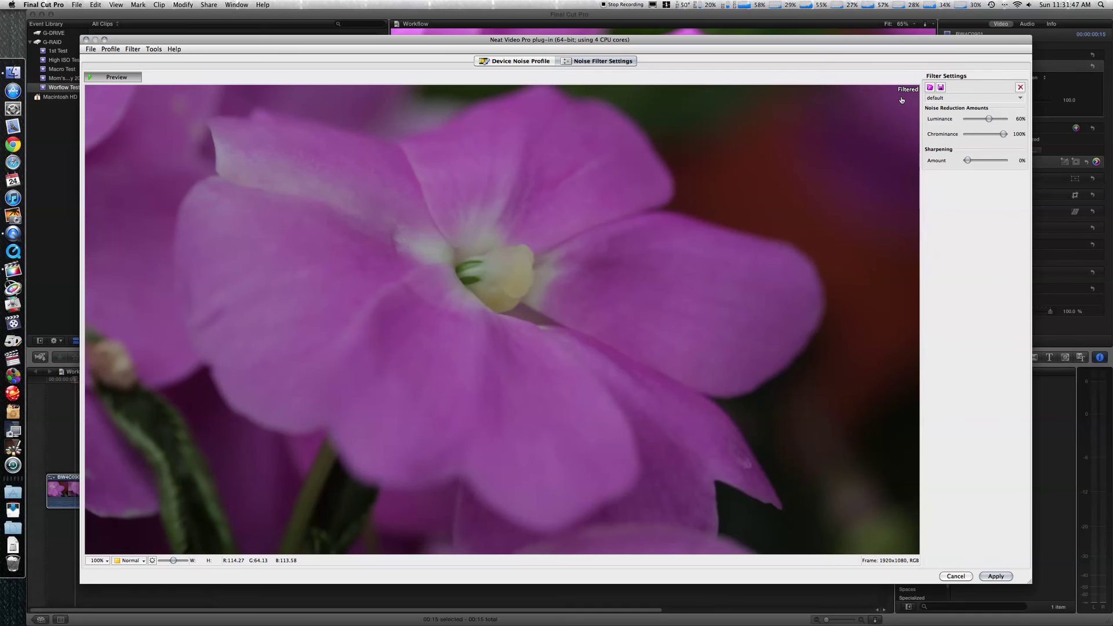
pyautogui.click(818, 170)
pyautogui.click(818, 169)
pyautogui.click(996, 577)
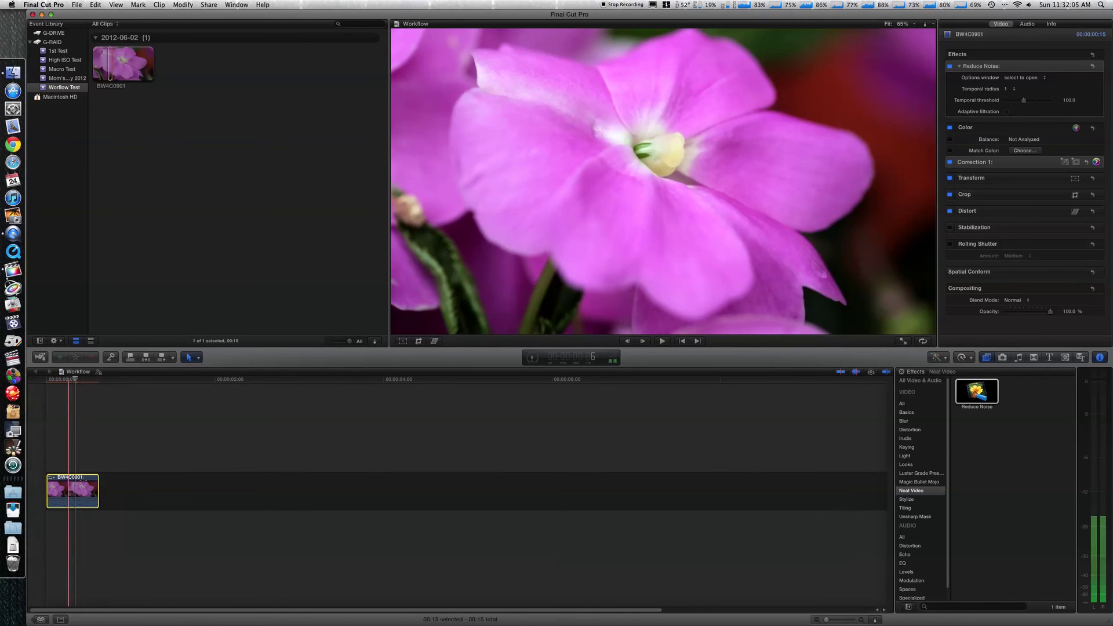
# Select BW4C0901 in the timeline and send it via Share > Send to Compressor.
pyautogui.click(70, 464)
pyautogui.click(83, 487)
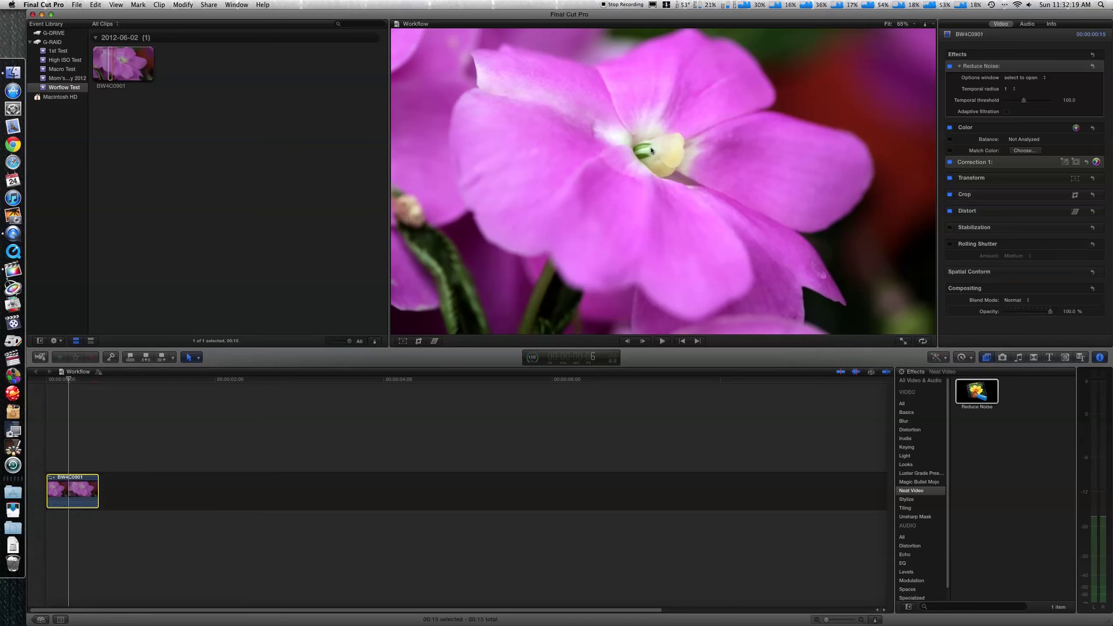
pyautogui.click(209, 4)
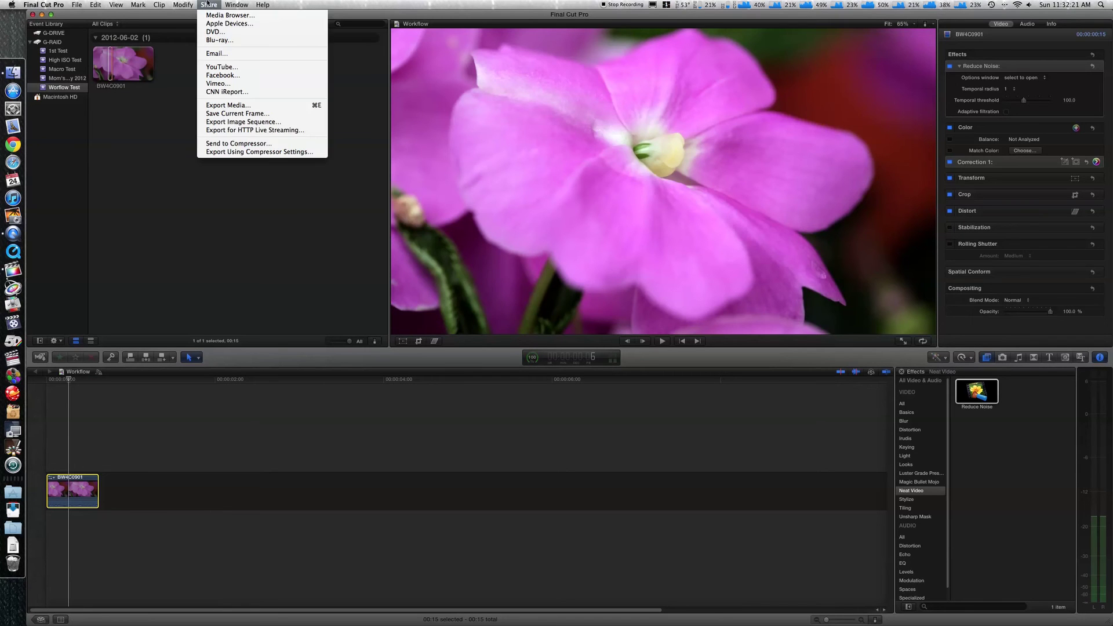
pyautogui.click(263, 145)
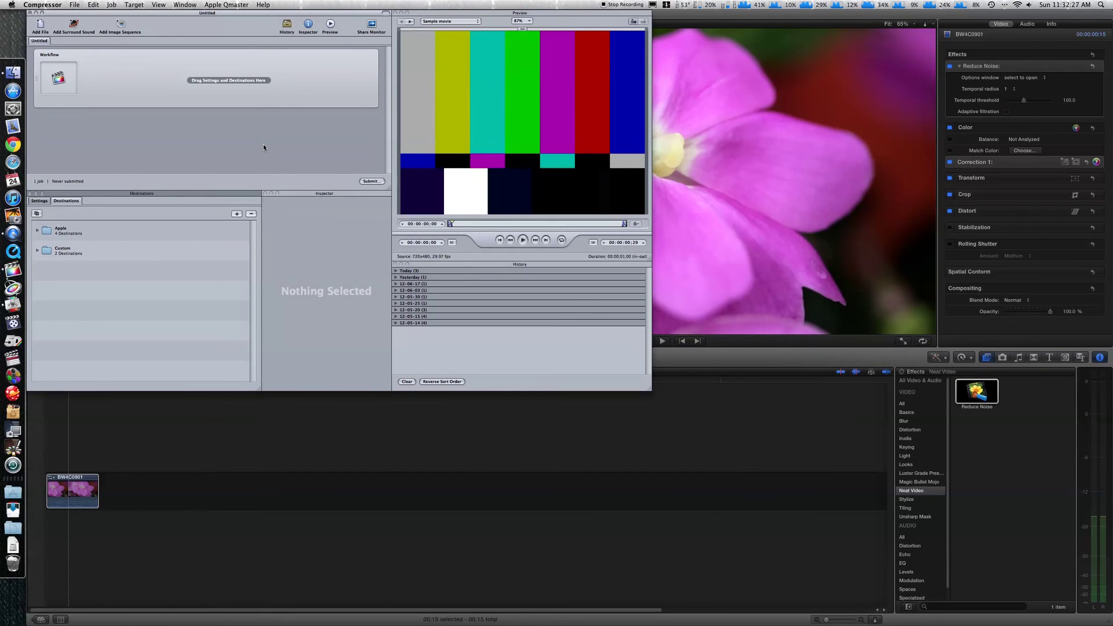
# Apply the Custom Vimeo 1080p Export setting to the flower job.
pyautogui.click(40, 201)
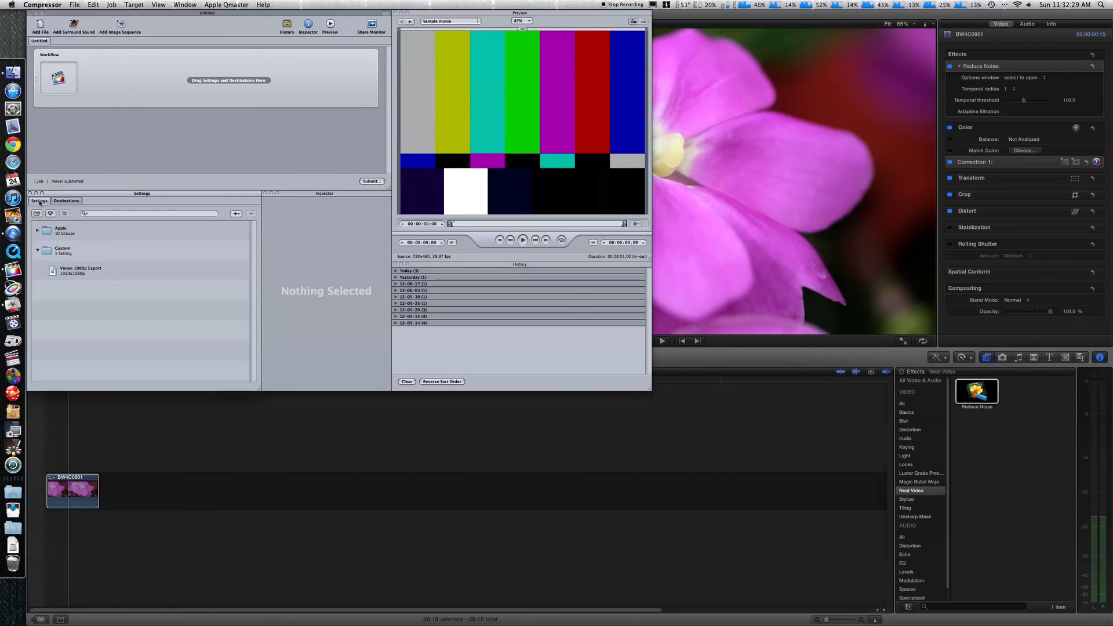
pyautogui.click(66, 273)
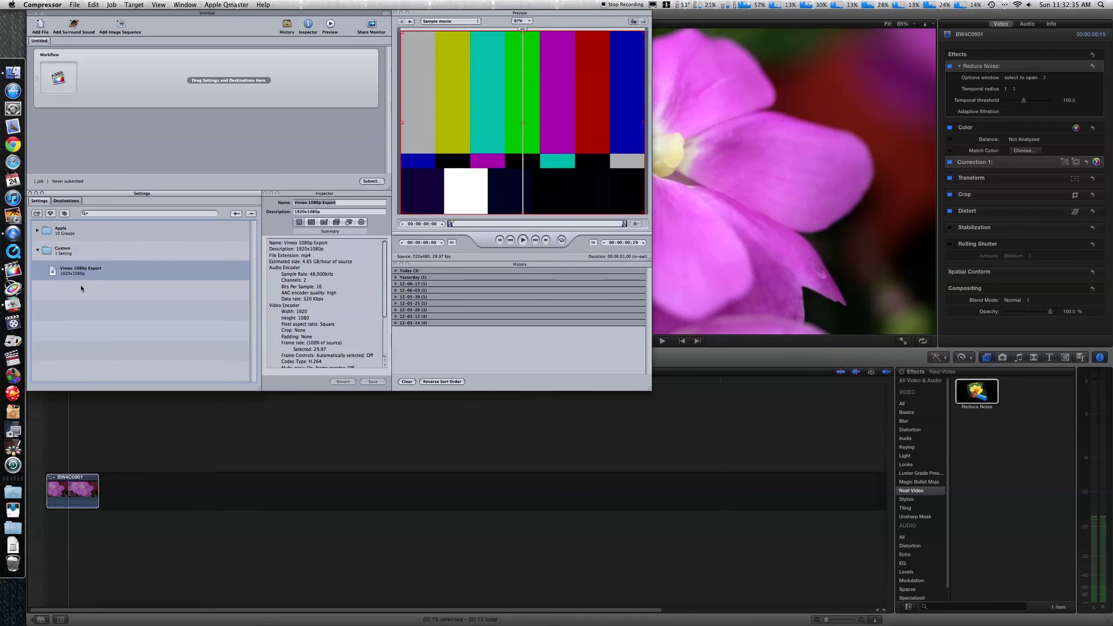
pyautogui.moveTo(68, 273); pyautogui.dragTo(149, 86)
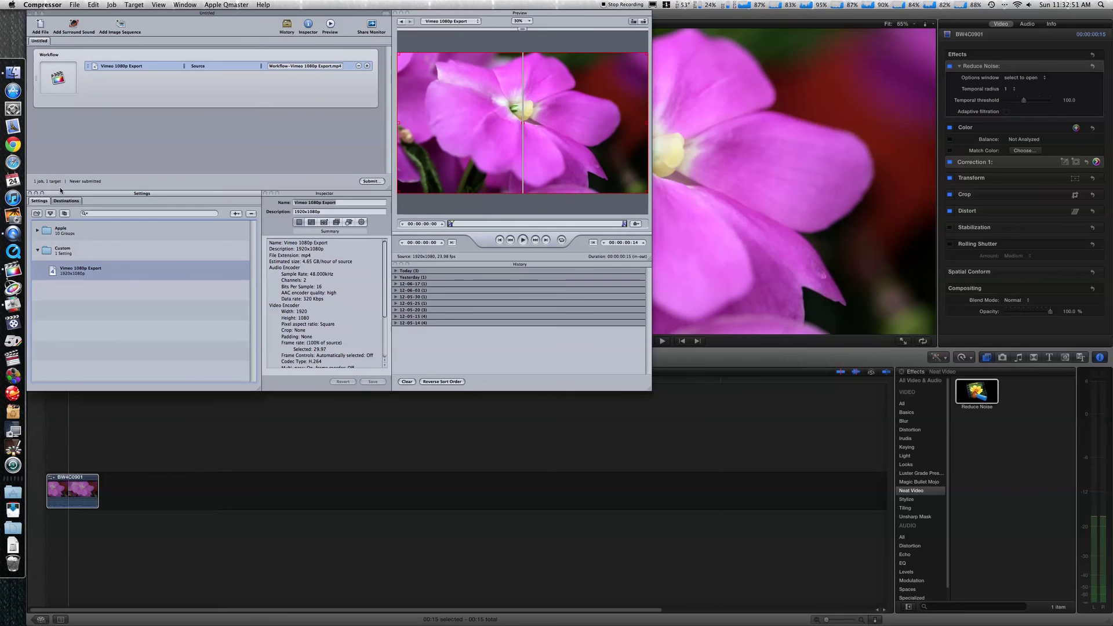
# Set the job's destination to Desktop from the Apple destinations group.
pyautogui.click(65, 200)
pyautogui.click(37, 231)
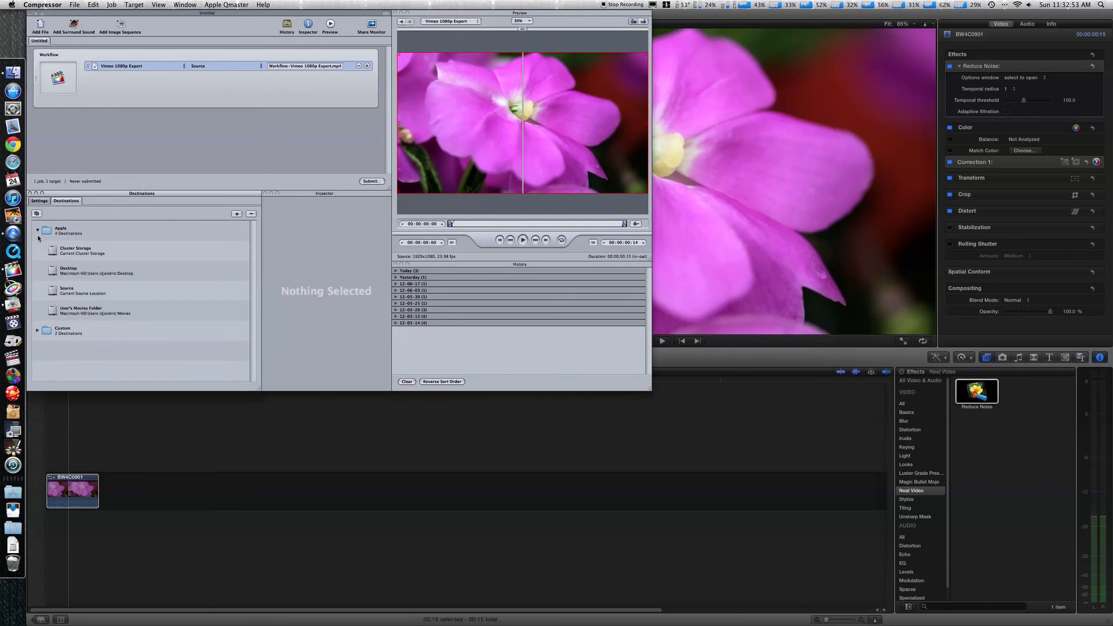
pyautogui.moveTo(69, 270); pyautogui.dragTo(198, 69)
# Submit the Vimeo 1080p batch and bring up Share Monitor to track it.
pyautogui.click(367, 180)
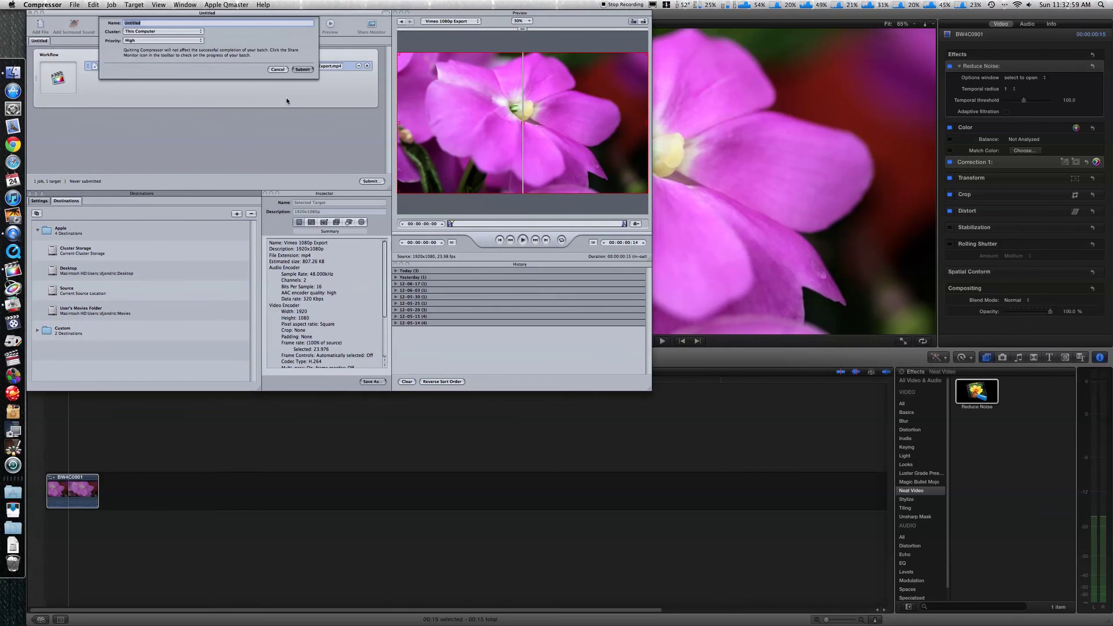
pyautogui.click(299, 69)
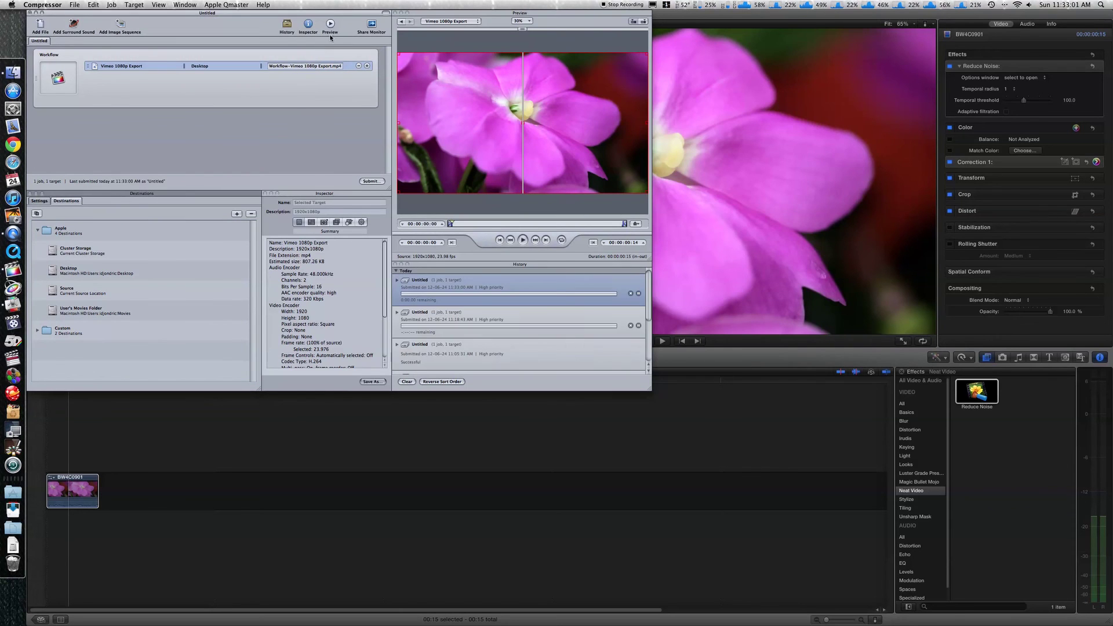
pyautogui.click(371, 25)
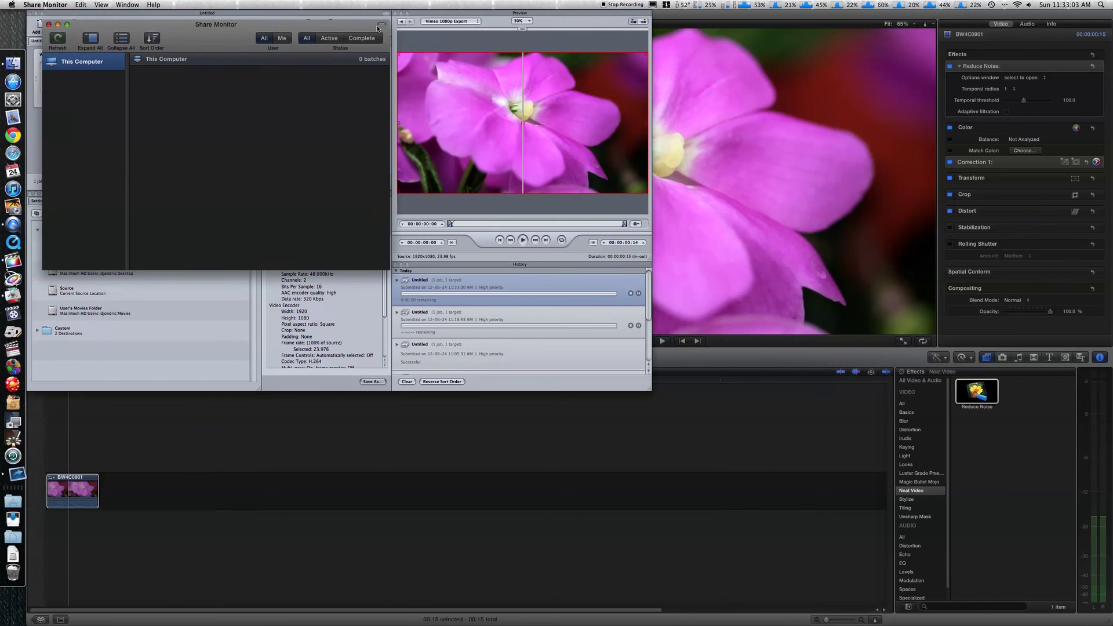
# Quit Compressor without saving the batch while the encode finishes.
pyautogui.click(33, 157)
pyautogui.click(42, 5)
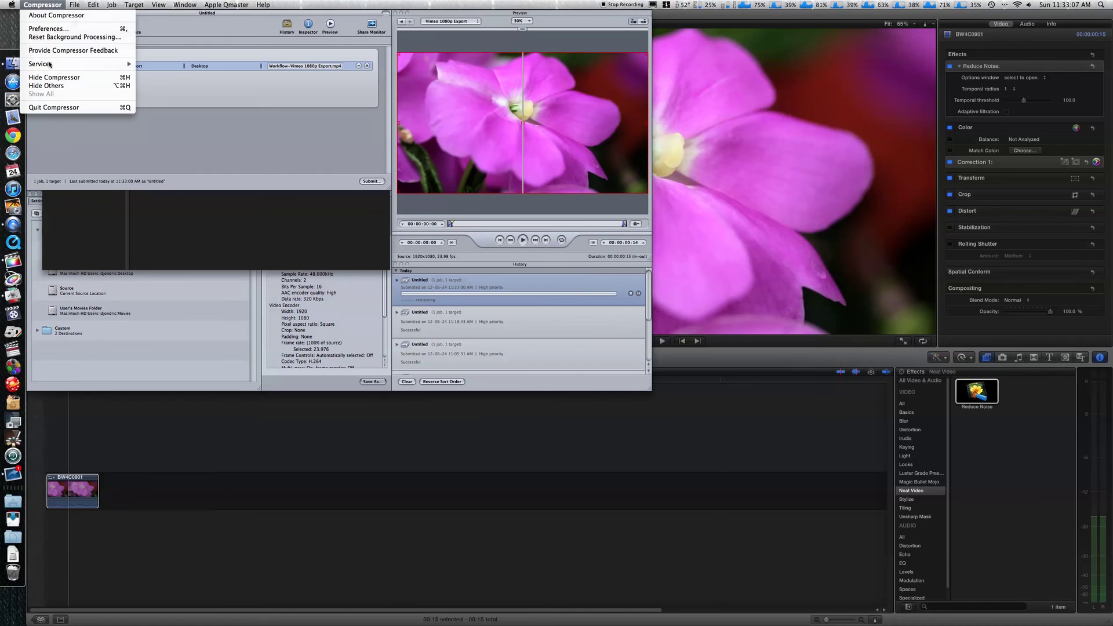
pyautogui.click(63, 106)
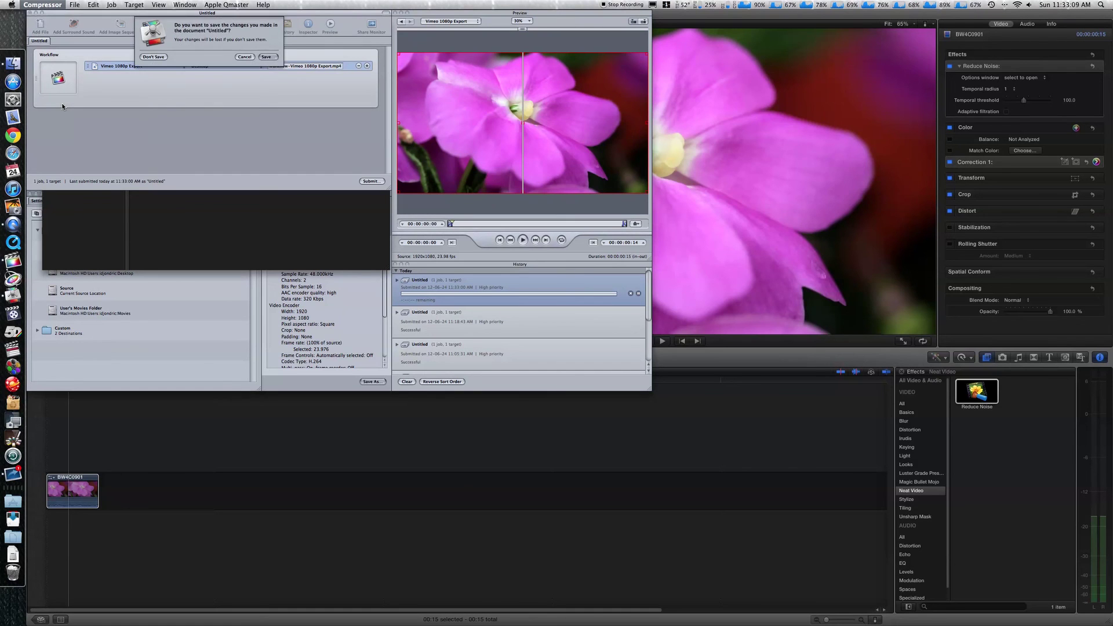
pyautogui.press('super+d')
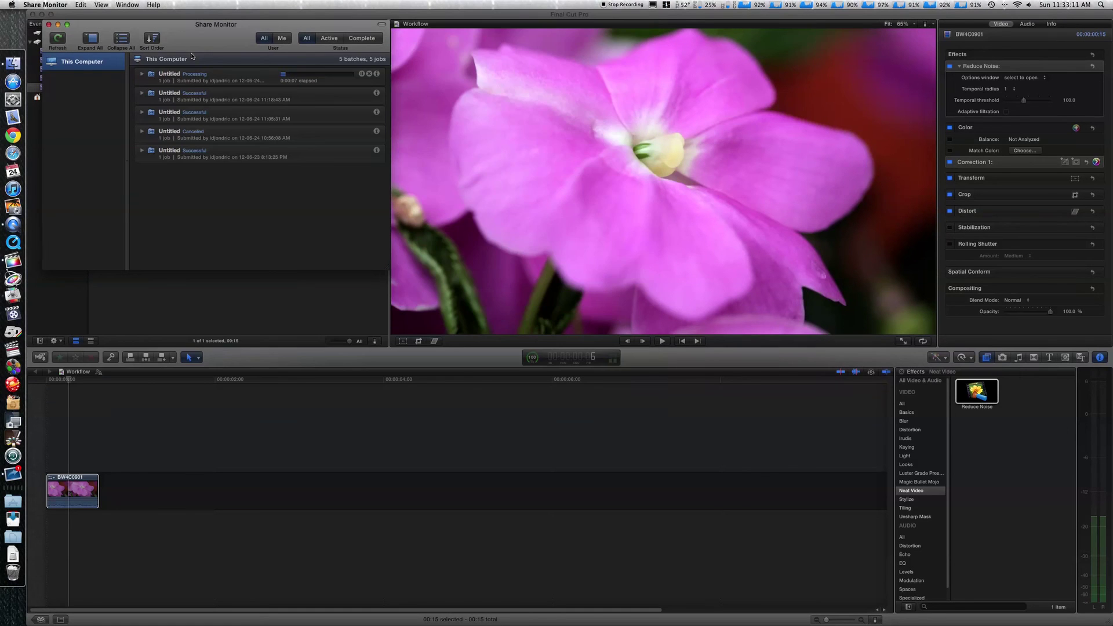
pyautogui.moveTo(204, 42); pyautogui.dragTo(204, 40)
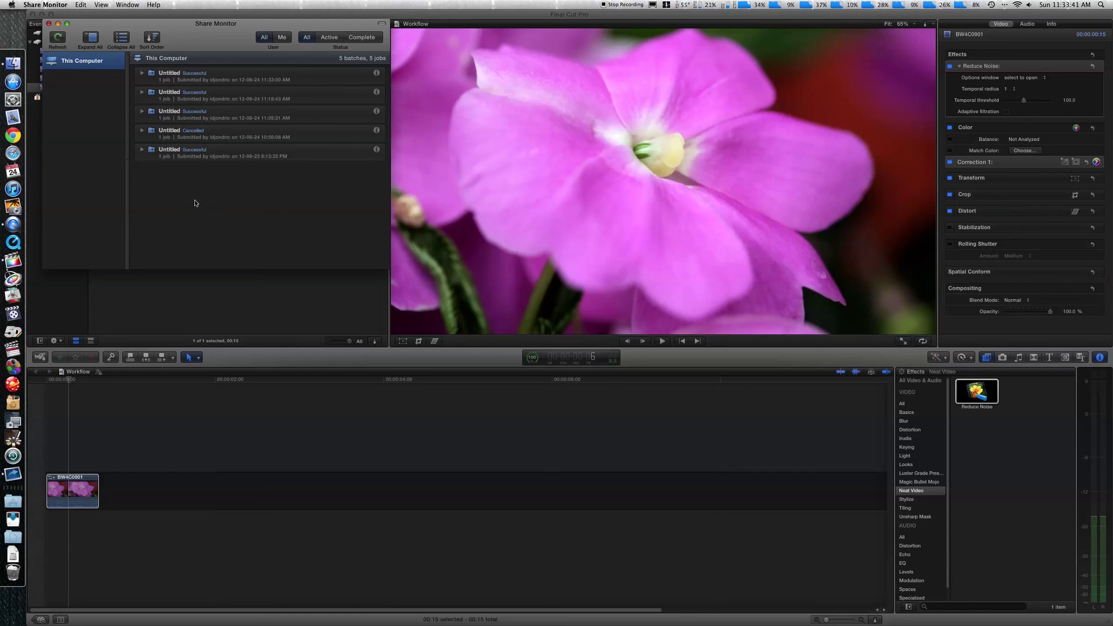
# Close Share Monitor, quit Final Cut Pro, and move the exported mp4 on the desktop.
pyautogui.click(49, 25)
pyautogui.press('cmd+q')
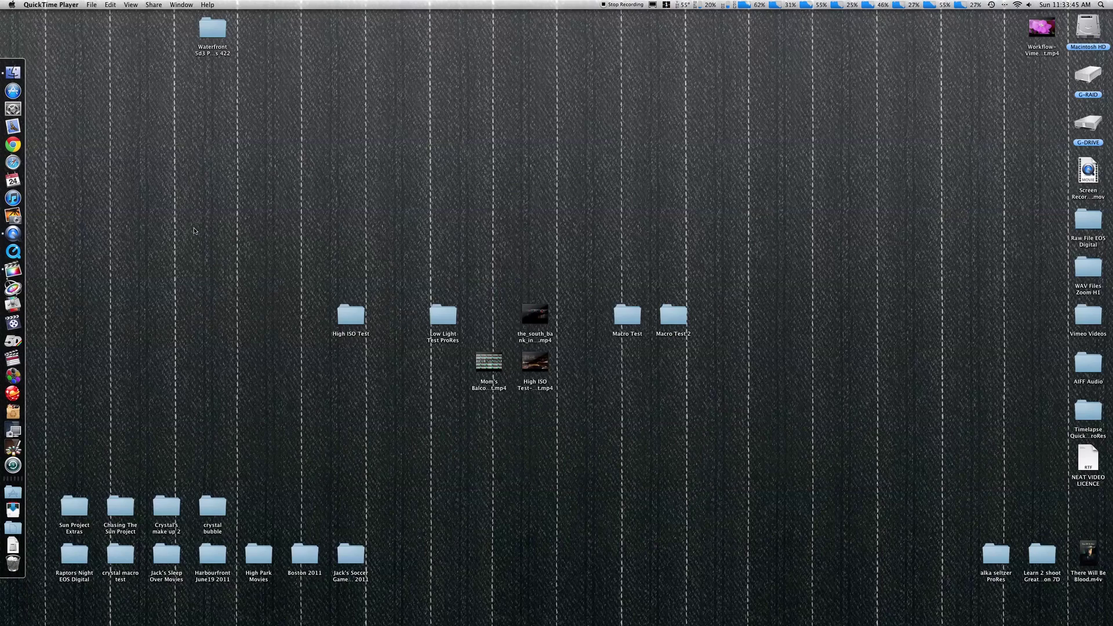
pyautogui.moveTo(1042, 26); pyautogui.dragTo(454, 78)
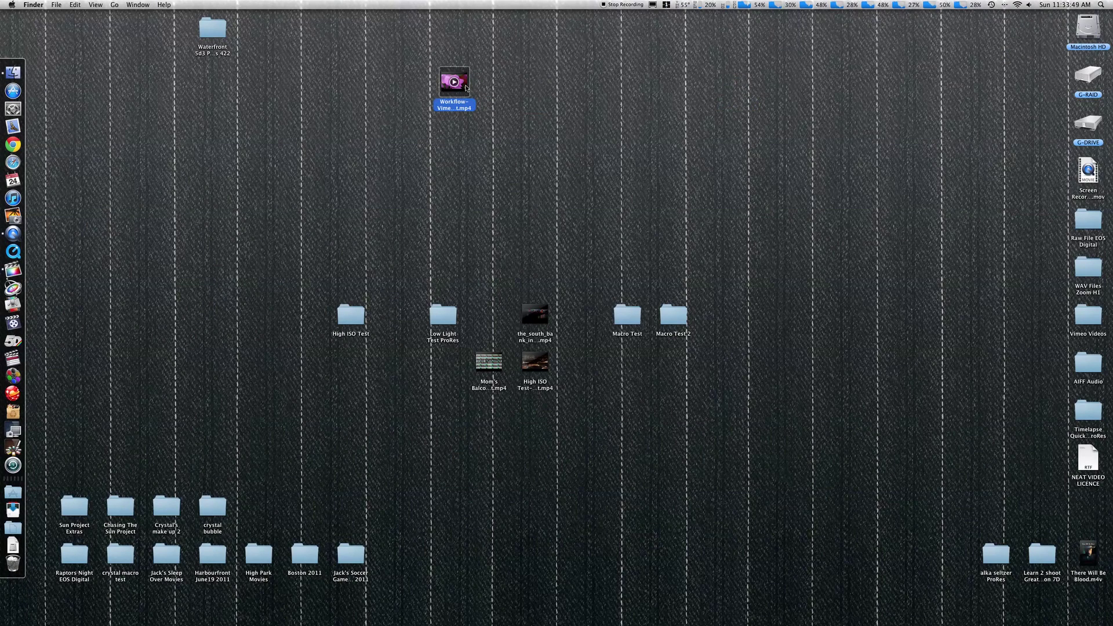
# Play Workflow-Vimeo 1080p Export.mp4 in QuickTime Player, then replay it.
pyautogui.doubleClick(467, 87)
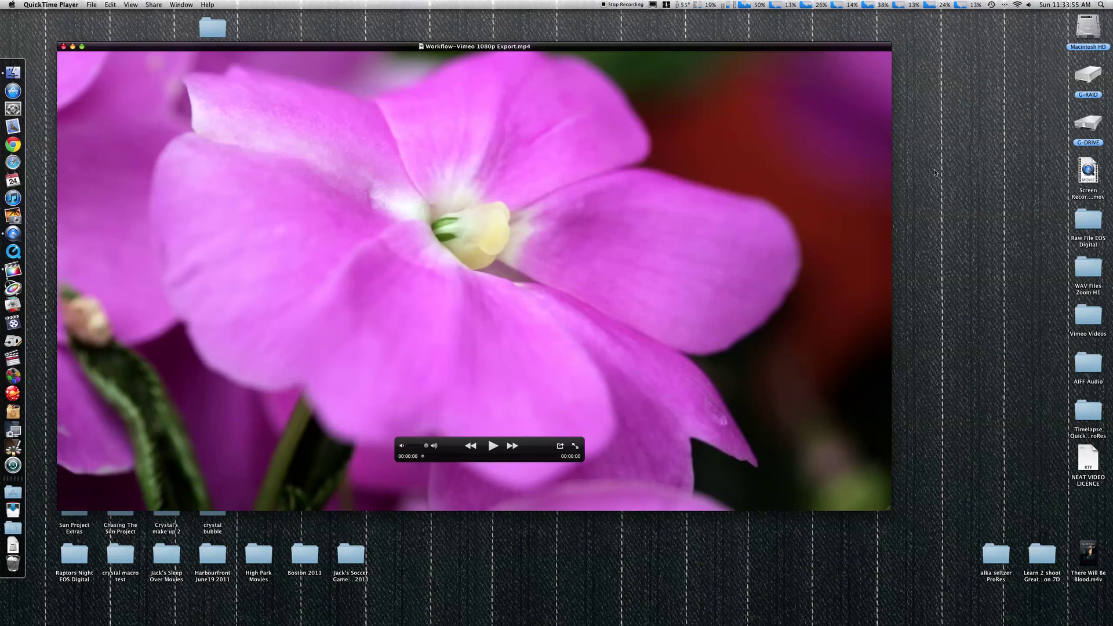
pyautogui.press('space')
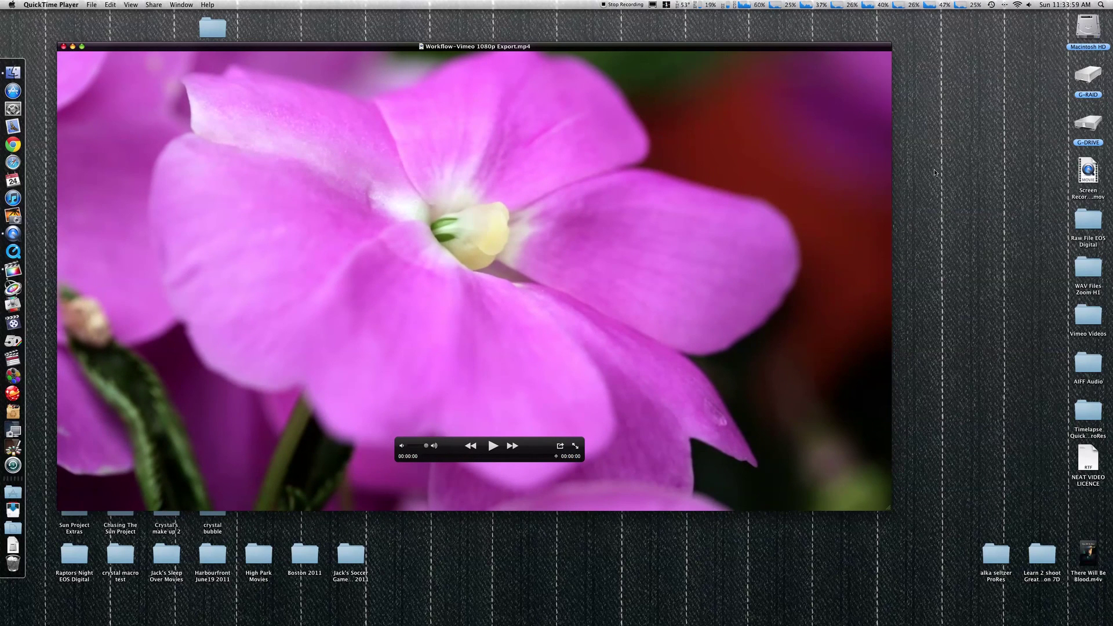
pyautogui.press('space')
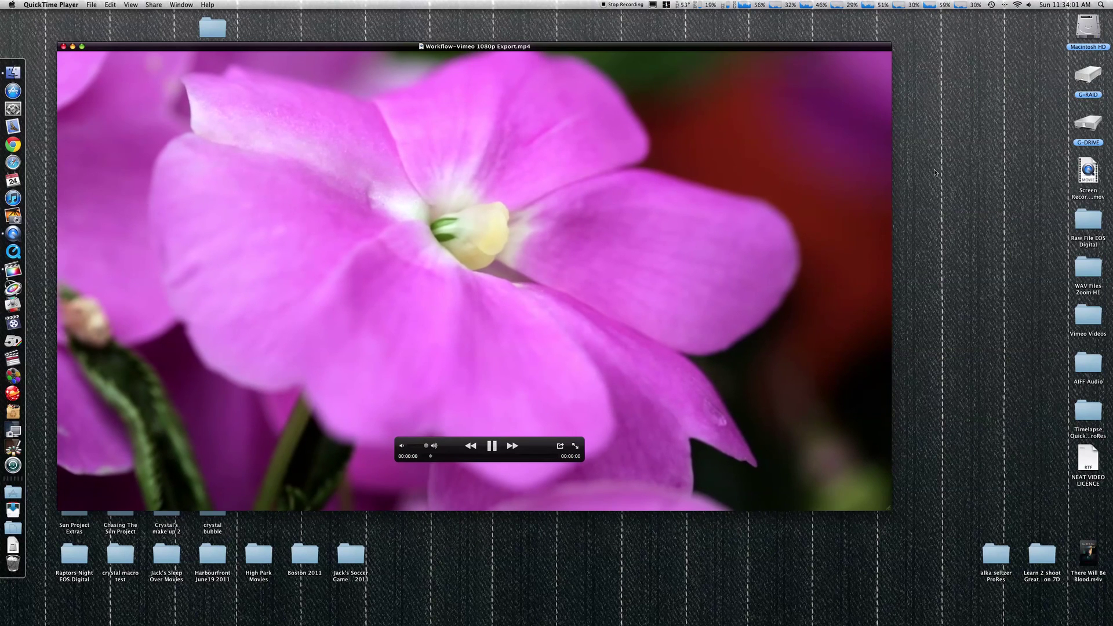